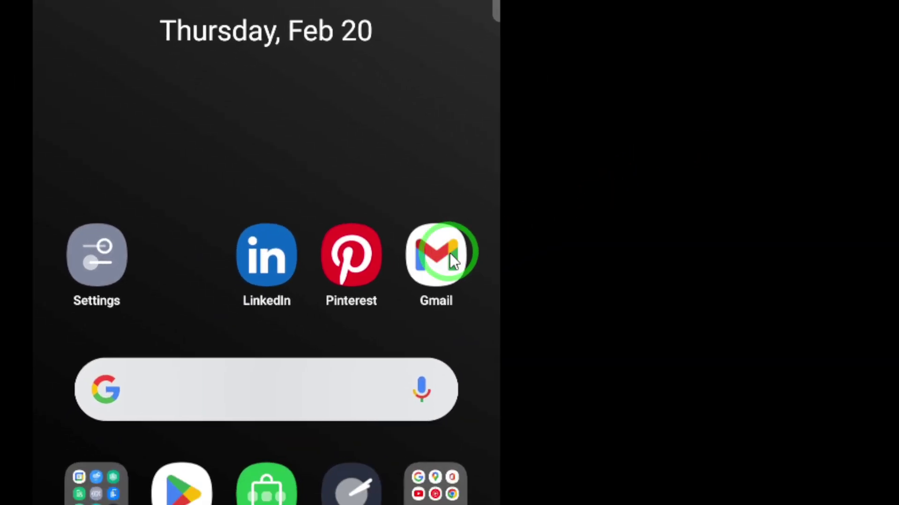
- Switch from the email inbox to Gmail's Chat home list
{"action": "left_click", "coordinate": [450, 252]}
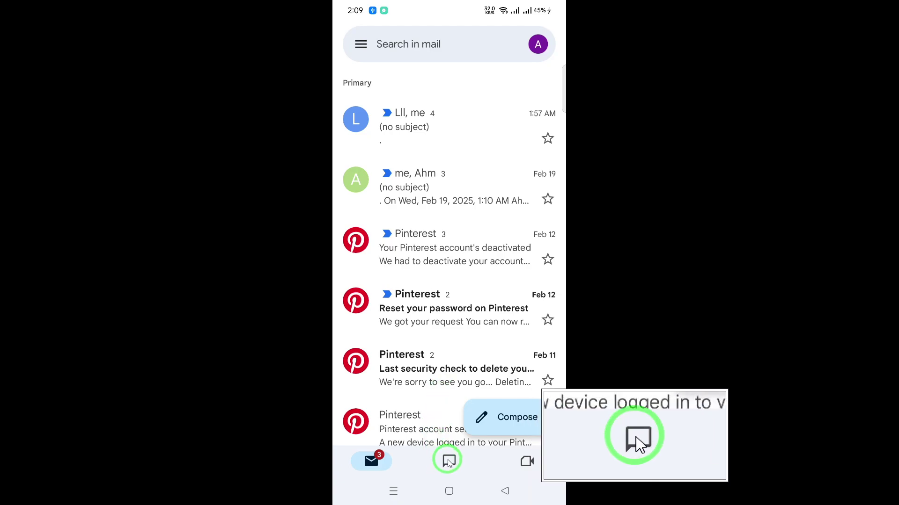
- Open the conversation whose latest entry is 'You: Call missed'
{"action": "left_click", "coordinate": [449, 461]}
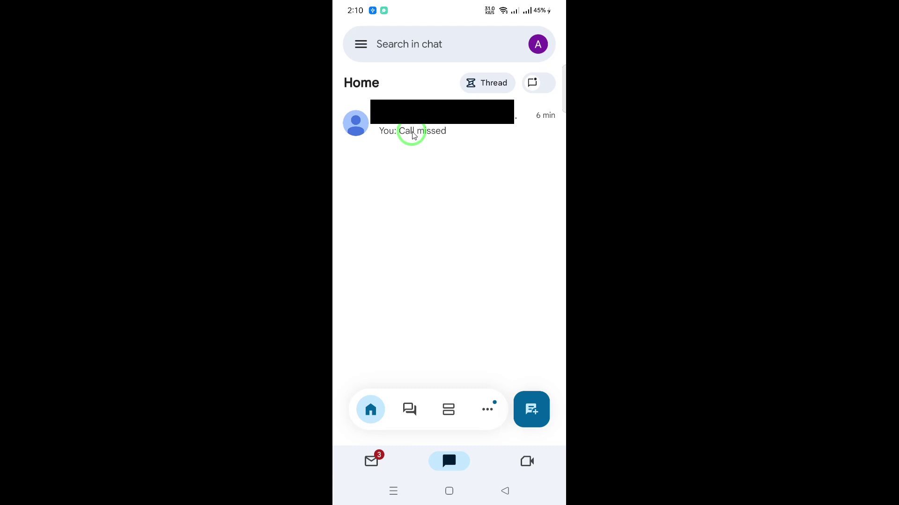
- Draft 'hi' as a new message in the conversation's message field
{"action": "left_click", "coordinate": [413, 131]}
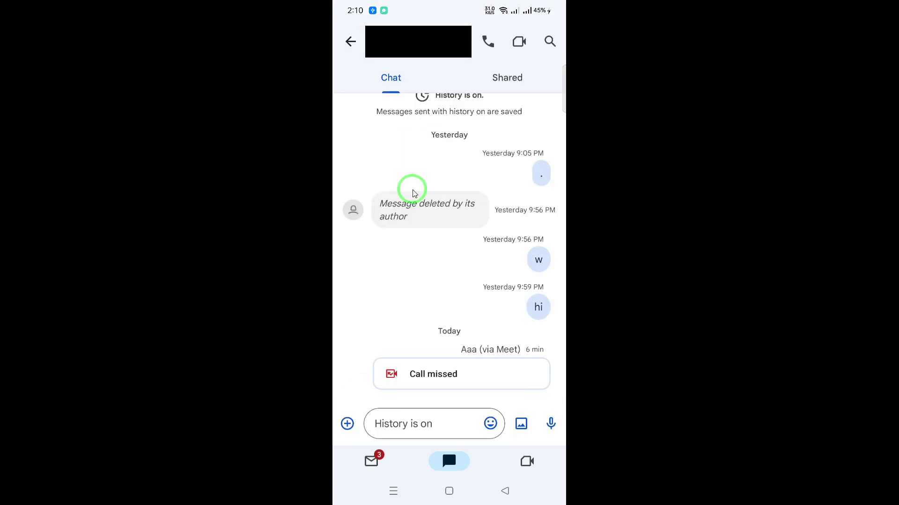
{"action": "left_click", "coordinate": [411, 424]}
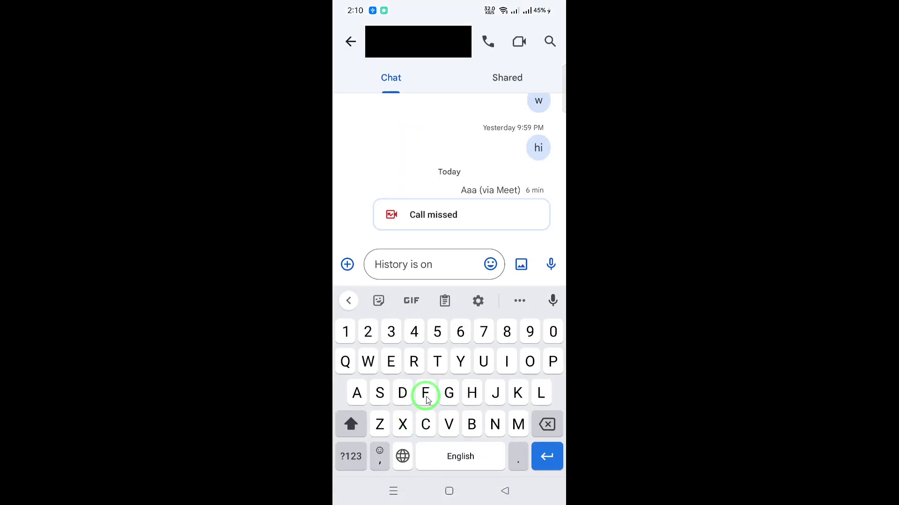
{"action": "type", "text": "h"}
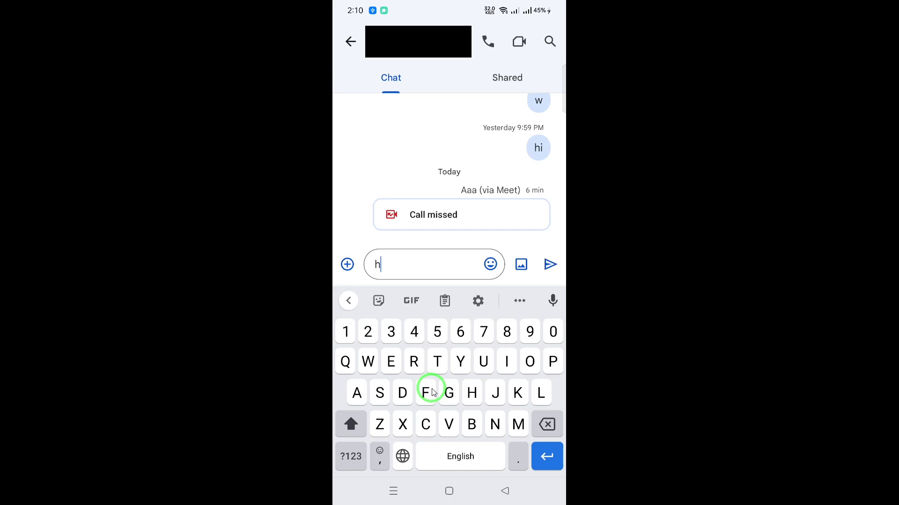
{"action": "type", "text": "i"}
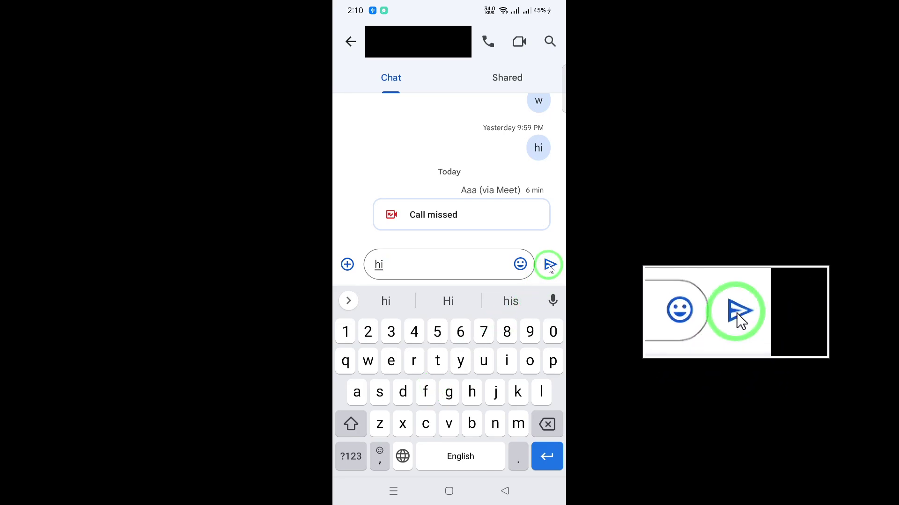
- Send the 'hi' message so it appears beneath today's missed call
{"action": "left_click", "coordinate": [549, 267]}
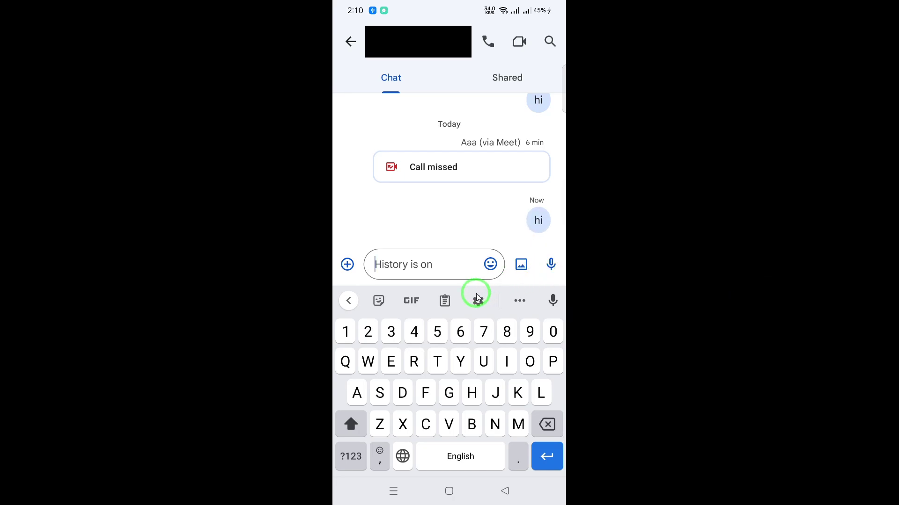